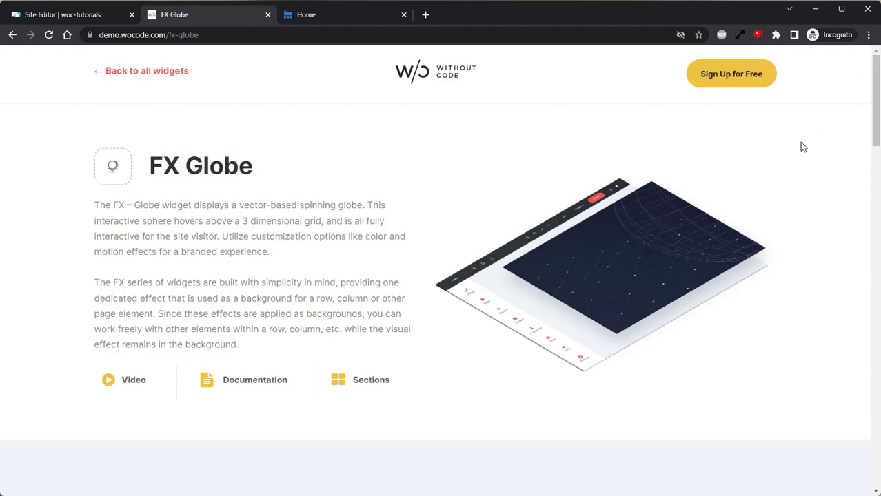
Step: Browse the FX Globe demo page and compare it with the site preview and the editor
scroll(787, 169, "down", 5)
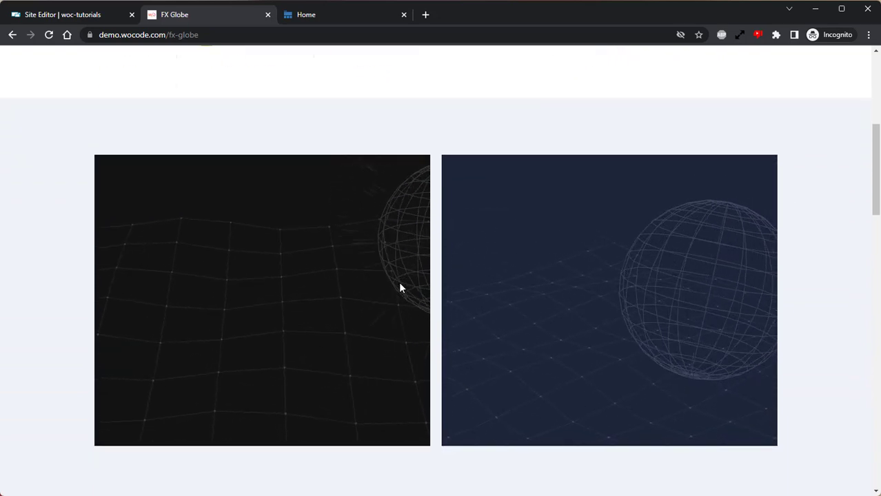
scroll(399, 287, "down", 6)
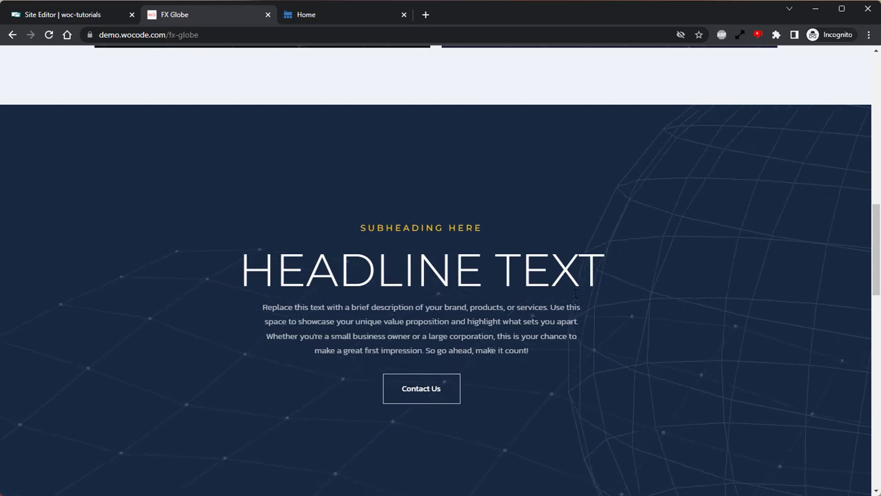
left_click(108, 20)
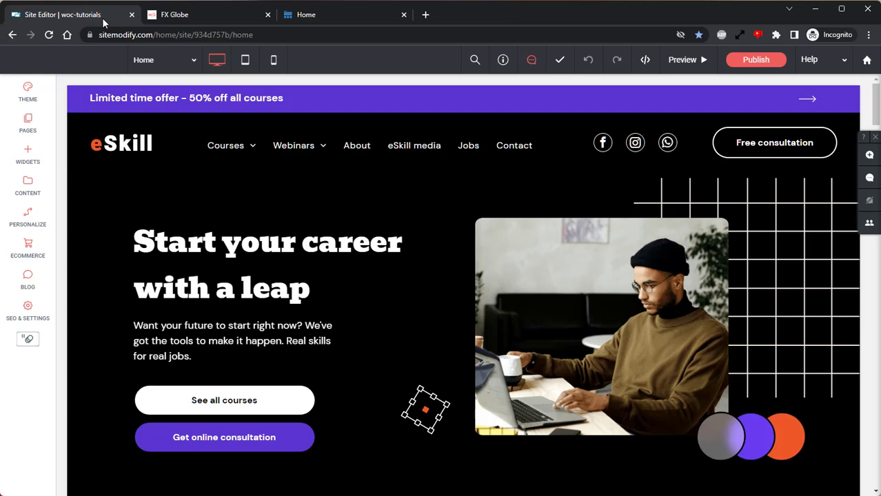
left_click(314, 17)
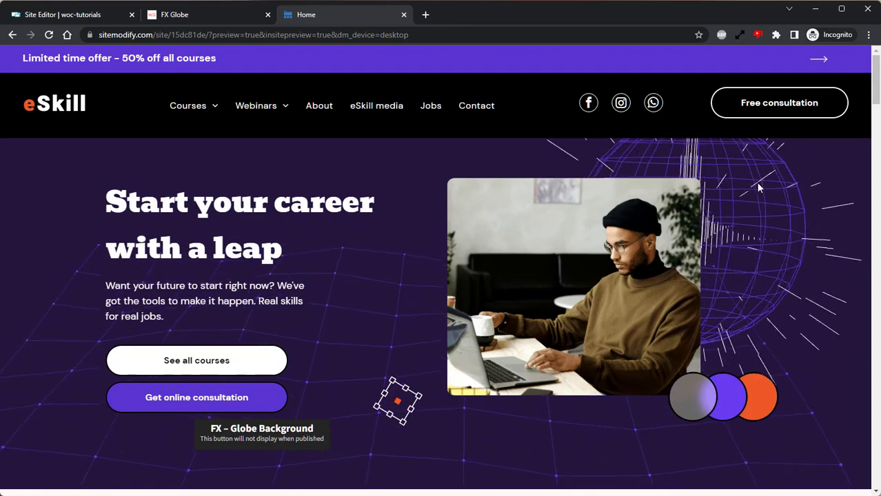
left_click(103, 16)
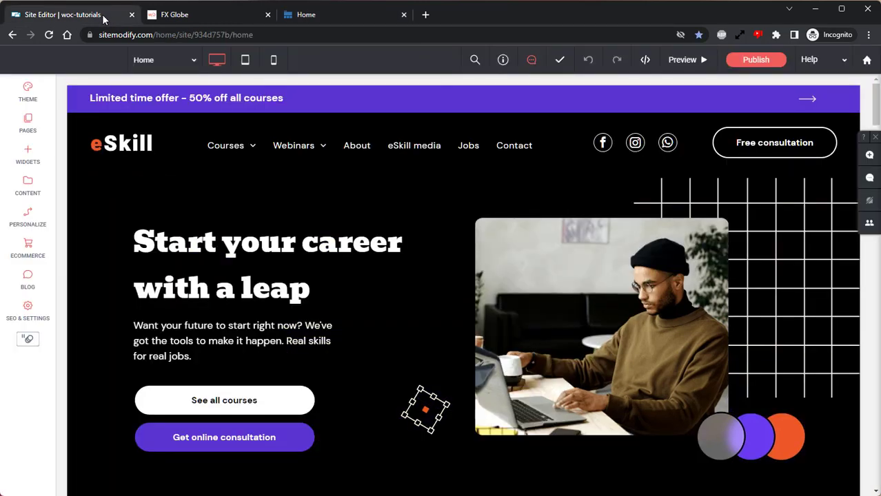
Step: Search the widgets for globe and place the FX – Globe widget in the hero row below the buttons
left_click(31, 150)
left_click(111, 123)
type("globe")
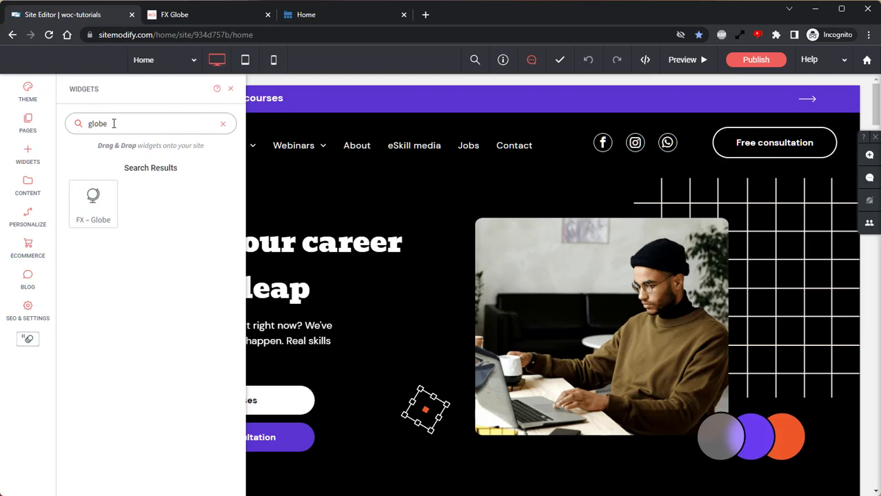
left_click_drag(92, 196, 228, 352)
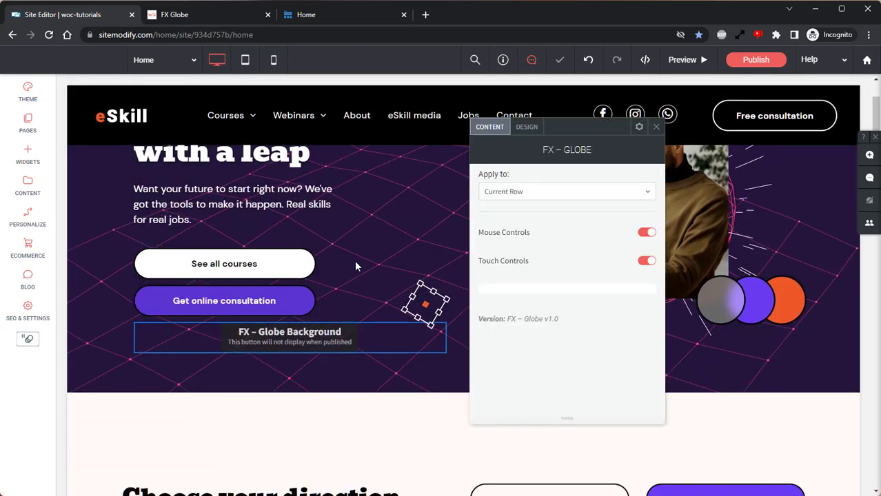
Step: Review the globe's Apply to options and Minimum Dimensions choices, keeping Current Row and Automatic
scroll(356, 266, "up", 2)
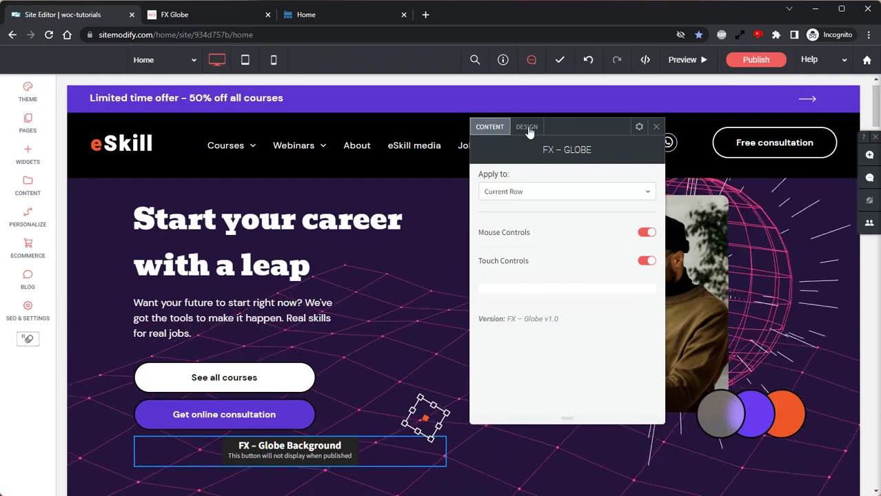
left_click(523, 196)
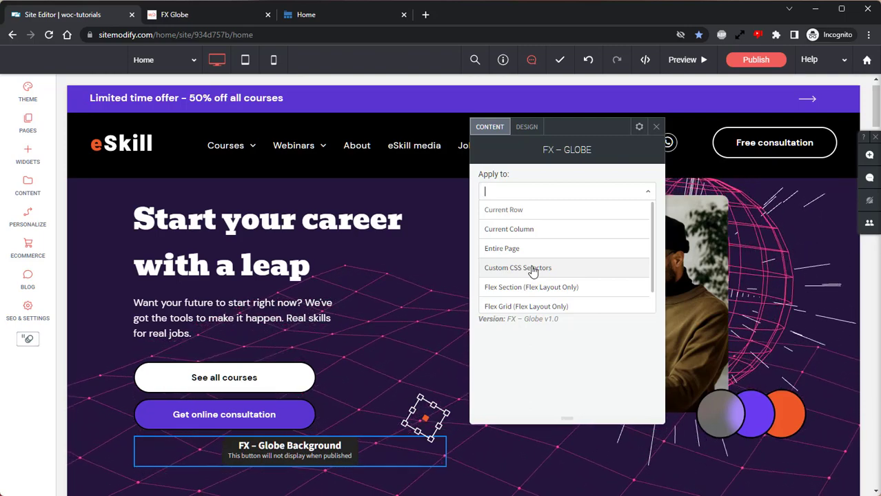
left_click(527, 211)
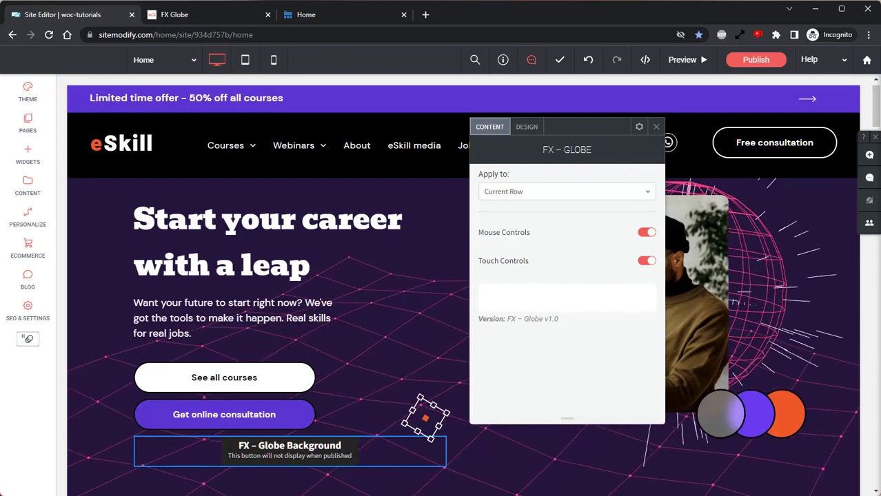
left_click(536, 130)
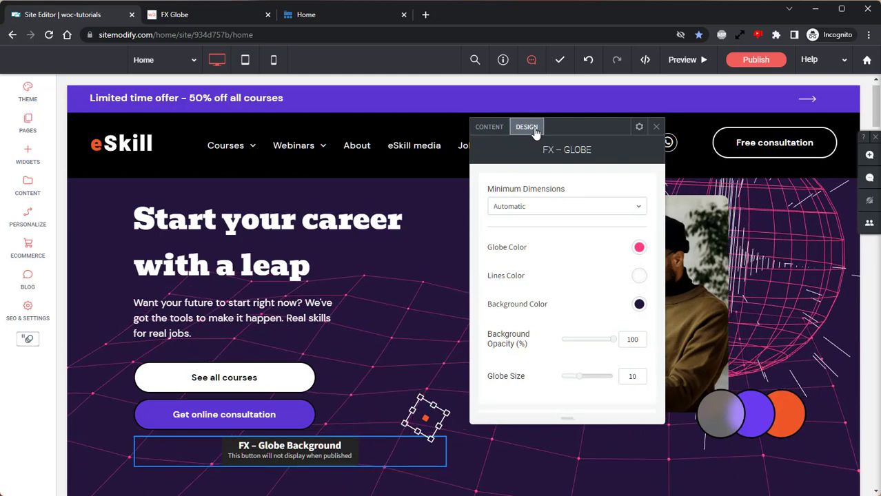
left_click(532, 209)
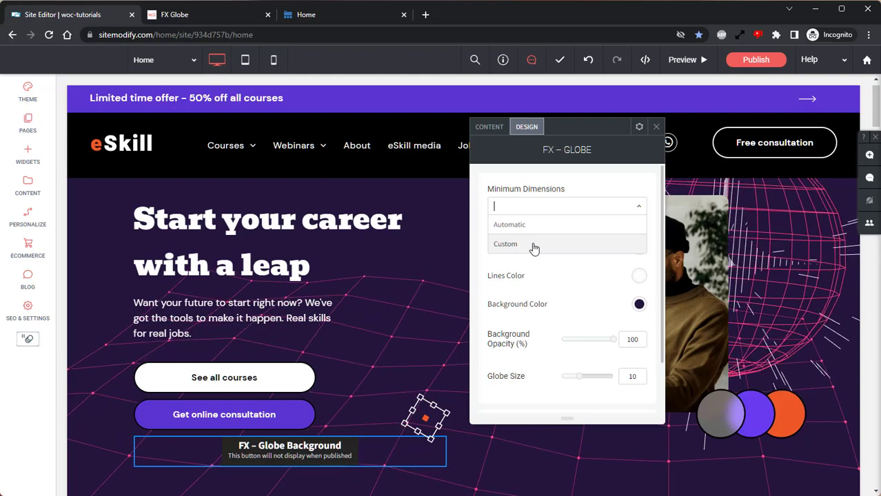
left_click(509, 226)
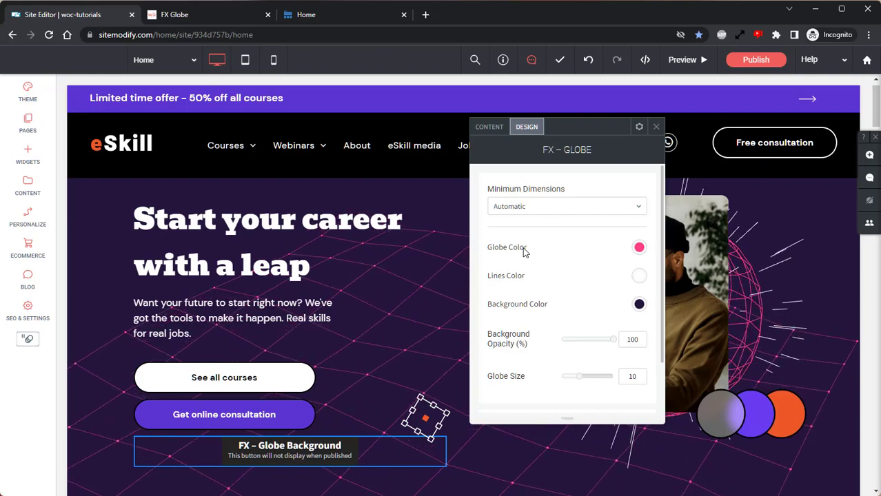
Step: Set the globe color to #5c37d0 by pasting the hex value
left_click(640, 250)
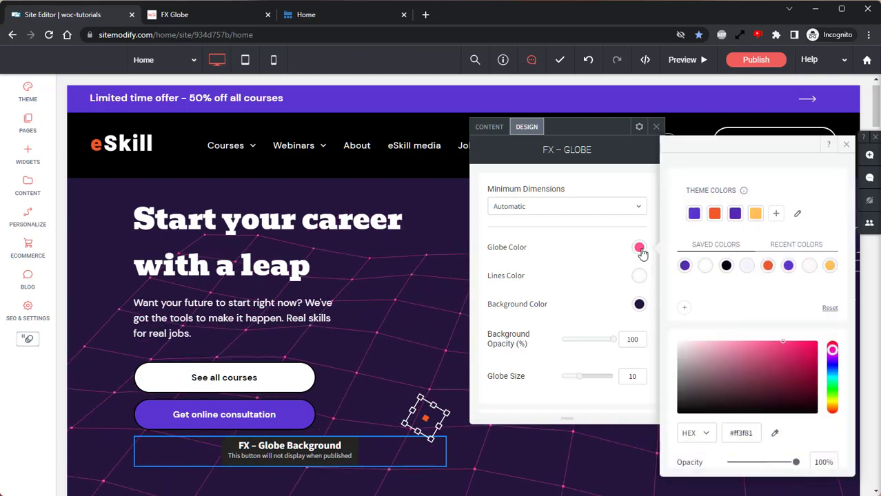
left_click_drag(754, 433, 724, 439)
type("#5c37d0")
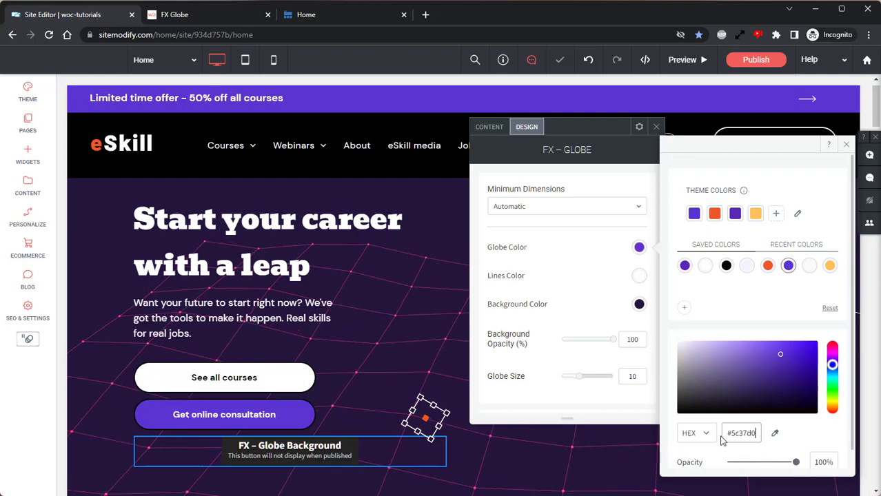
left_click(847, 145)
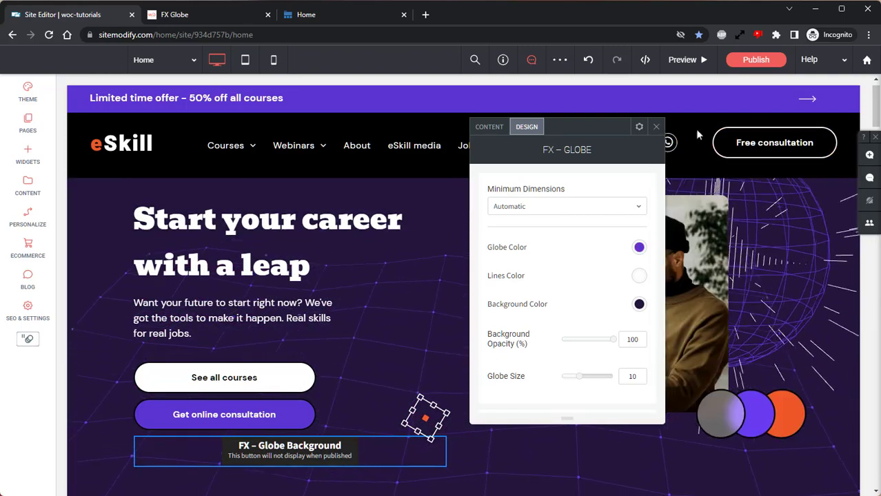
Step: Try a globe size of 17, restore it to 10, and close the globe settings
left_click_drag(605, 127, 368, 139)
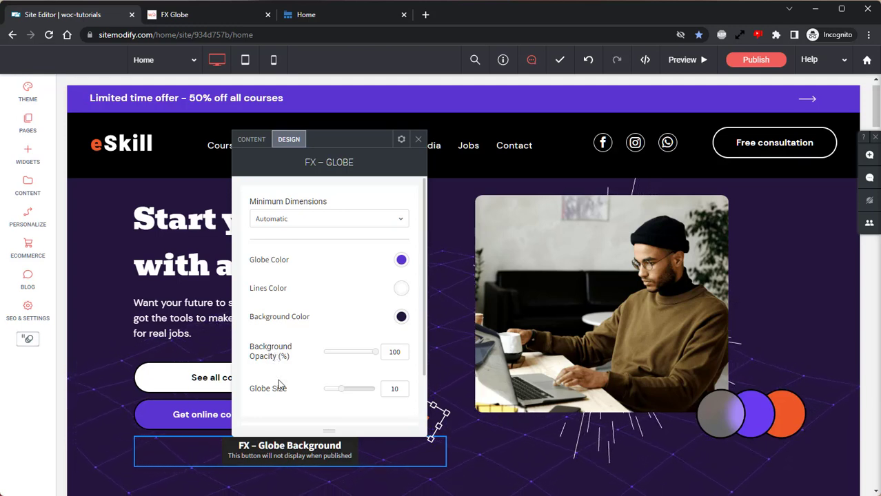
left_click(369, 389)
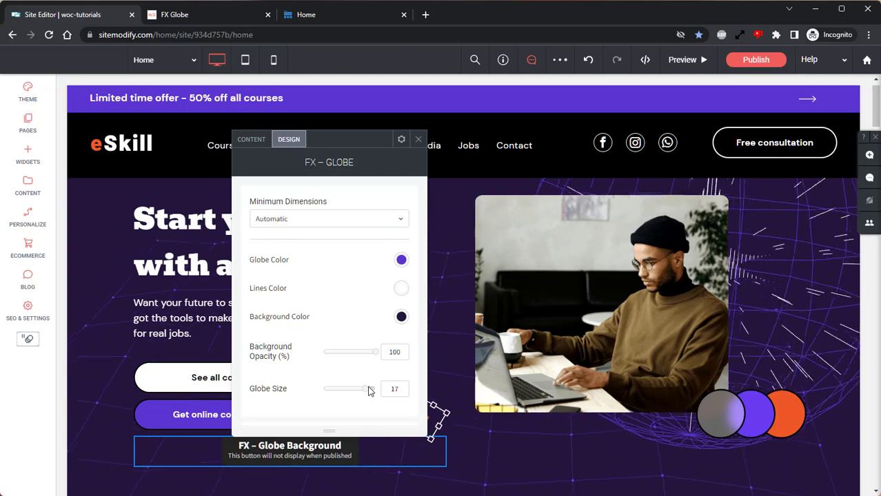
left_click(342, 392)
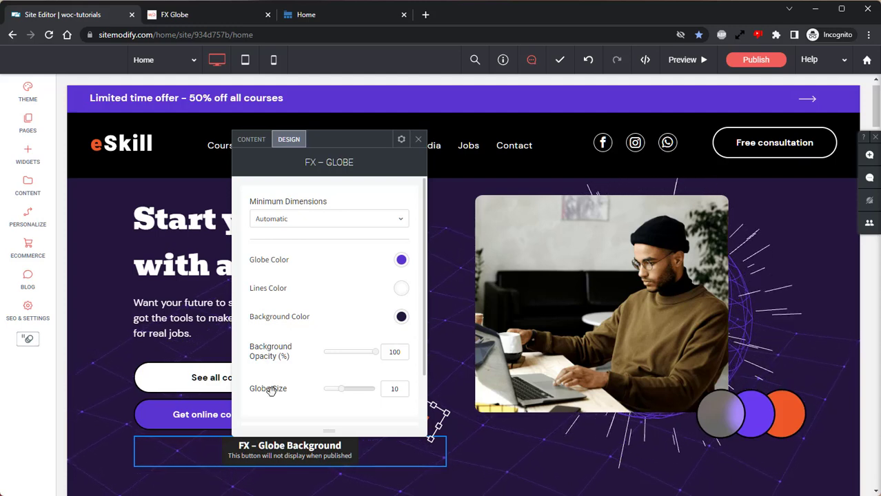
left_click(418, 138)
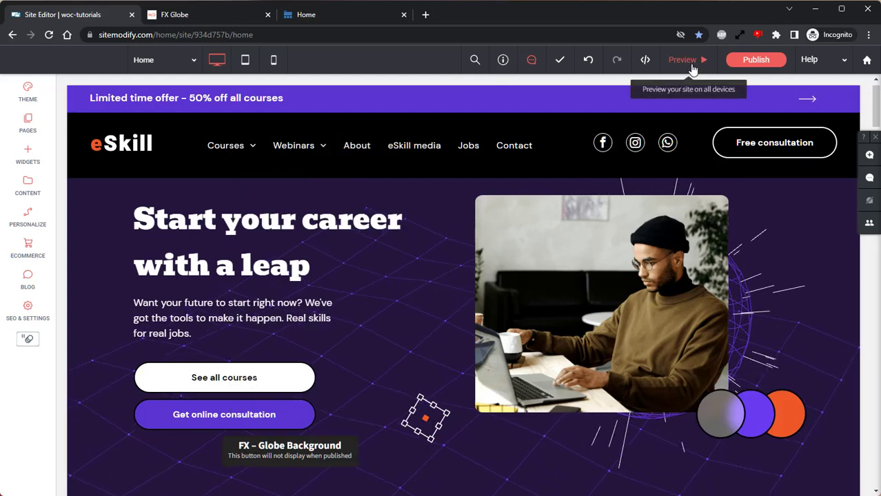
Step: Preview the site in desktop view in a new tab opened from the copied preview link
left_click(691, 63)
left_click(620, 66)
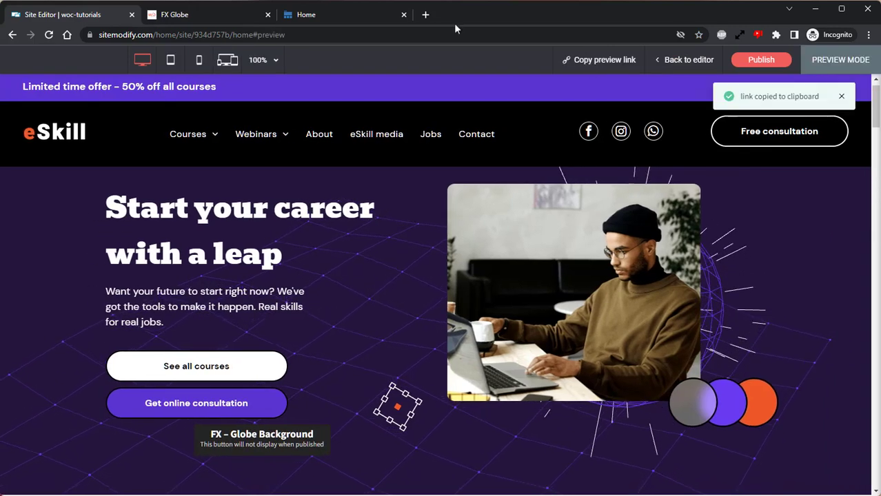
left_click(425, 14)
right_click(426, 31)
left_click(467, 123)
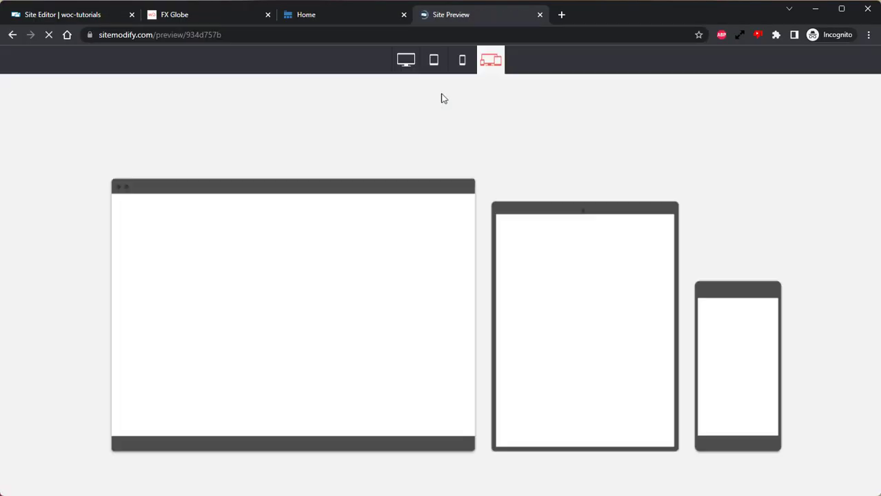
left_click(412, 65)
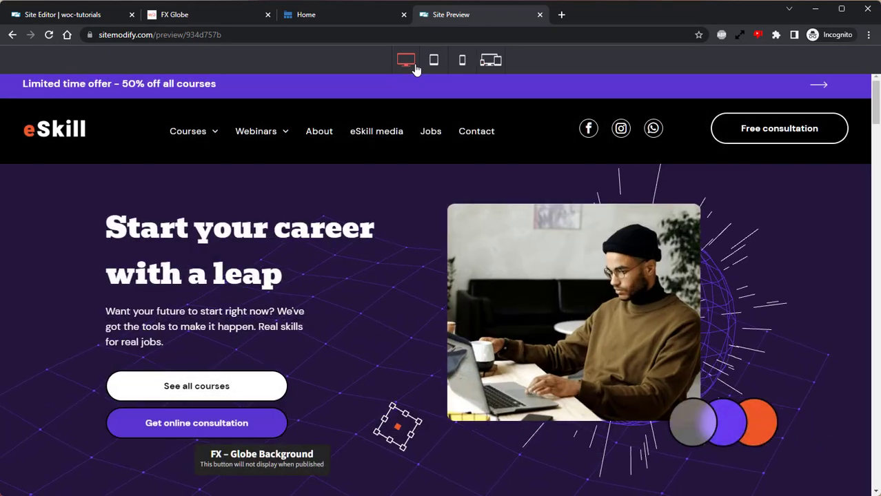
scroll(481, 289, "down", 3)
scroll(481, 289, "up", 2)
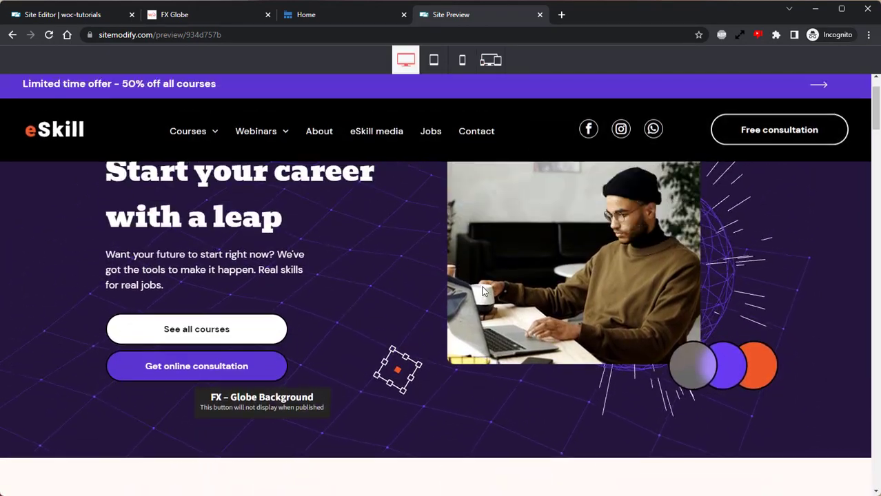
scroll(482, 289, "up", 1)
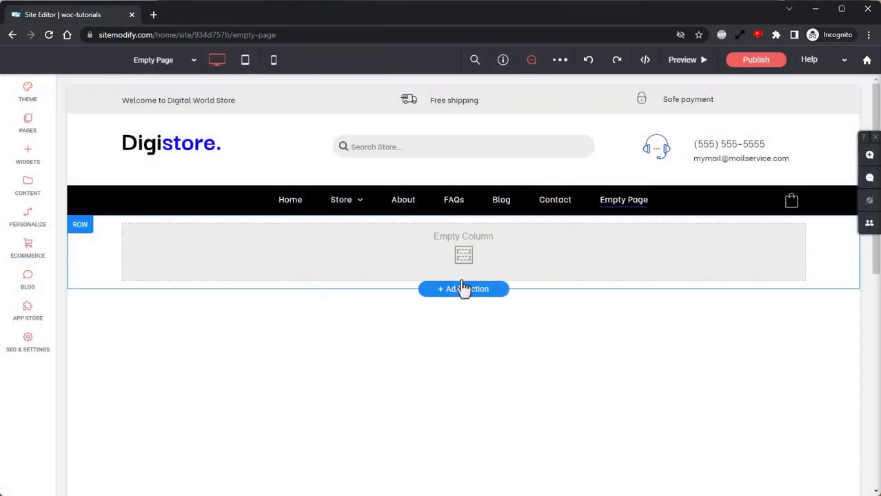
Step: Add a new section and choose the FX BG Patterns - Section A template from the FX Widgets category
left_click(447, 297)
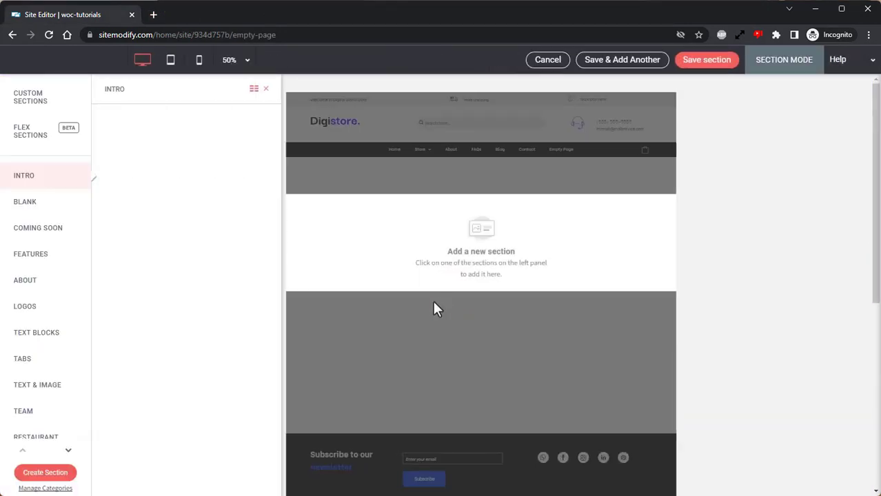
left_click(68, 450)
left_click(69, 450)
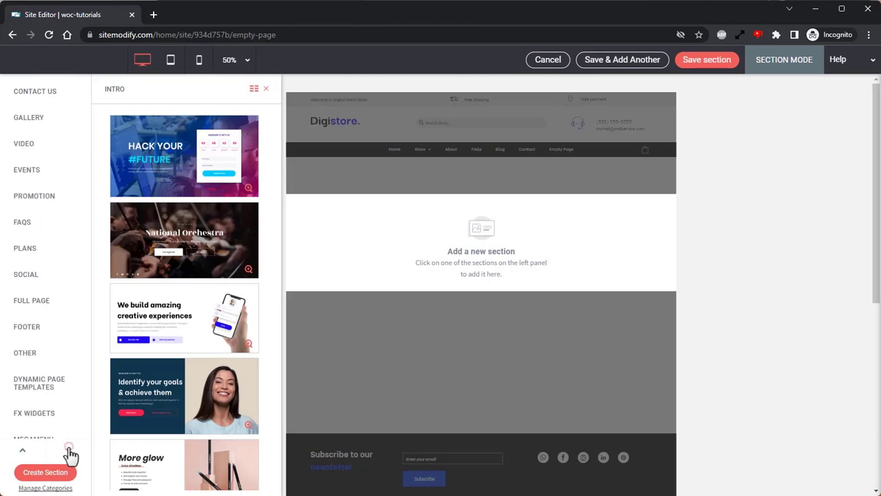
left_click(44, 356)
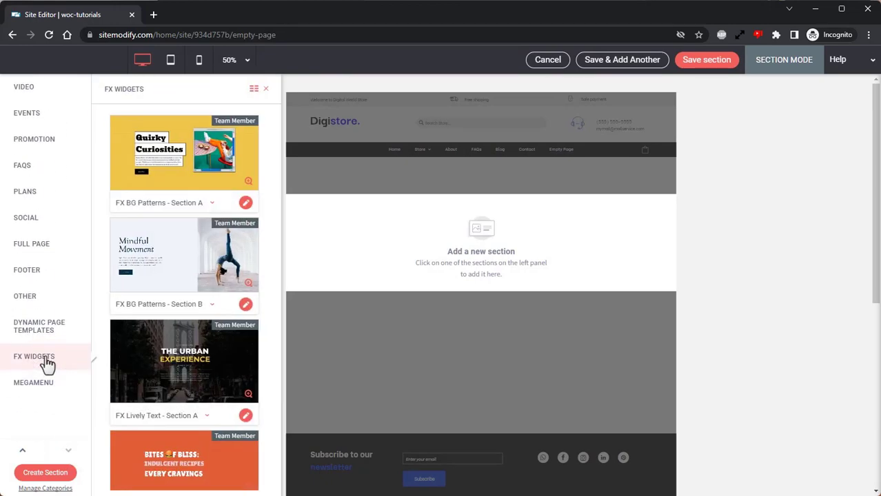
left_click(198, 153)
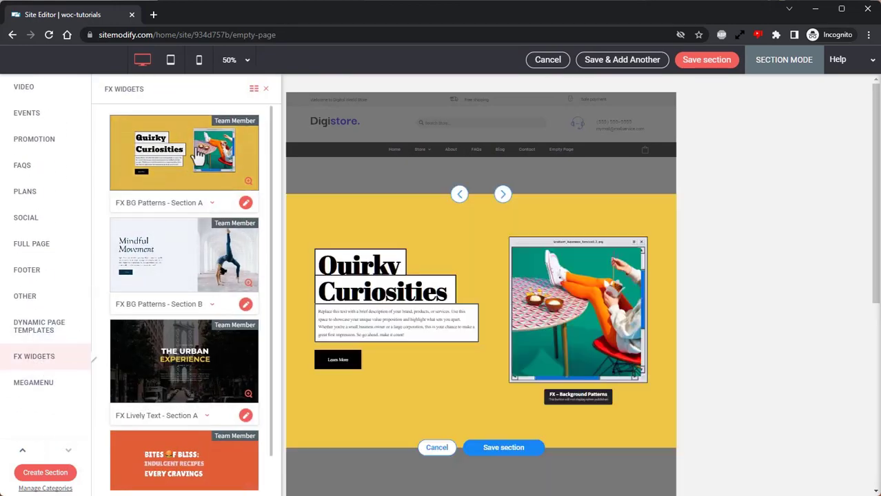